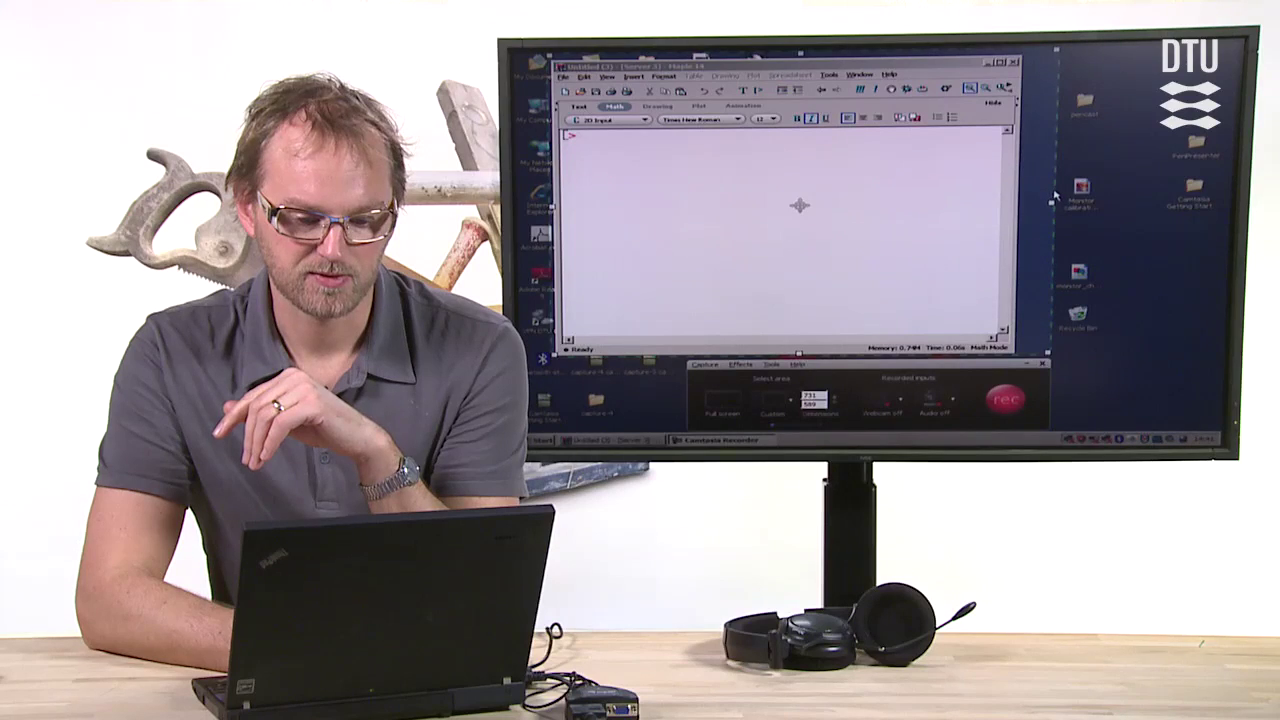
Step: Fit the screen capture area to the Maple window by adjusting its edges, giving dimensions of 674 x 575
{"action": "left_click_drag", "start_coordinate": [1050, 202], "coordinate": [1014, 204]}
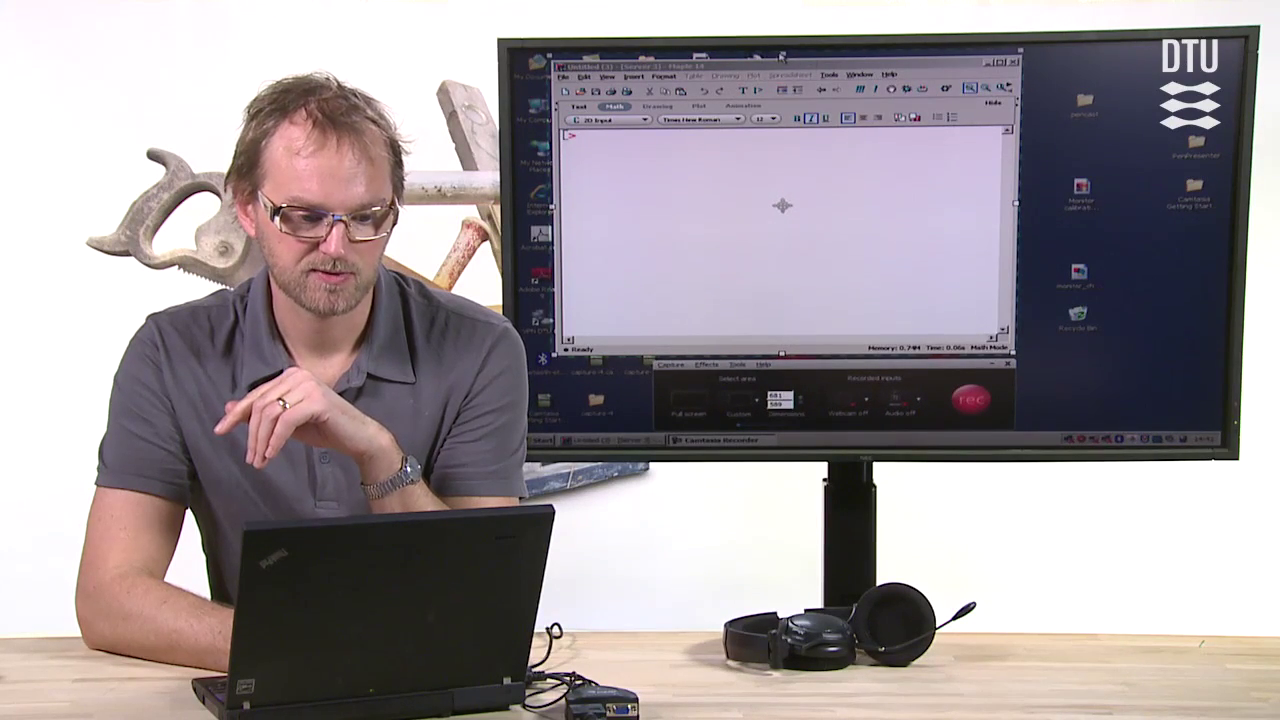
{"action": "left_click_drag", "start_coordinate": [783, 57], "coordinate": [783, 62]}
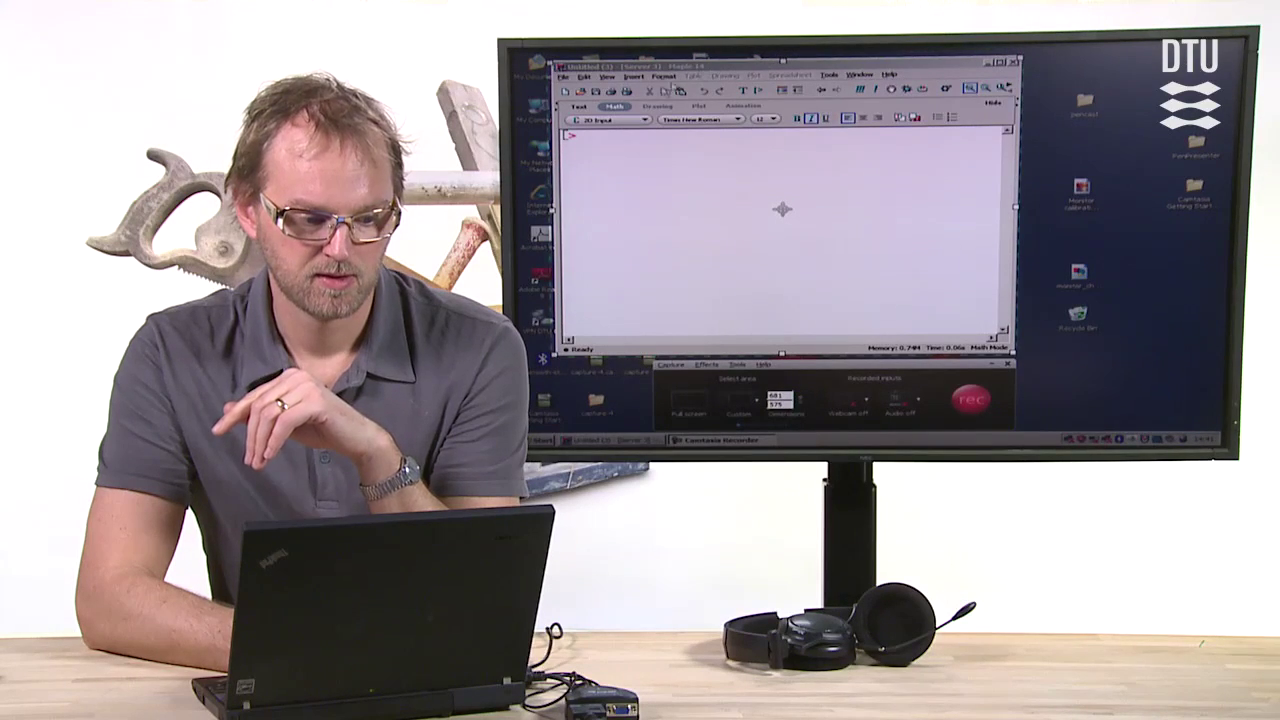
{"action": "left_click_drag", "start_coordinate": [553, 212], "coordinate": [559, 210]}
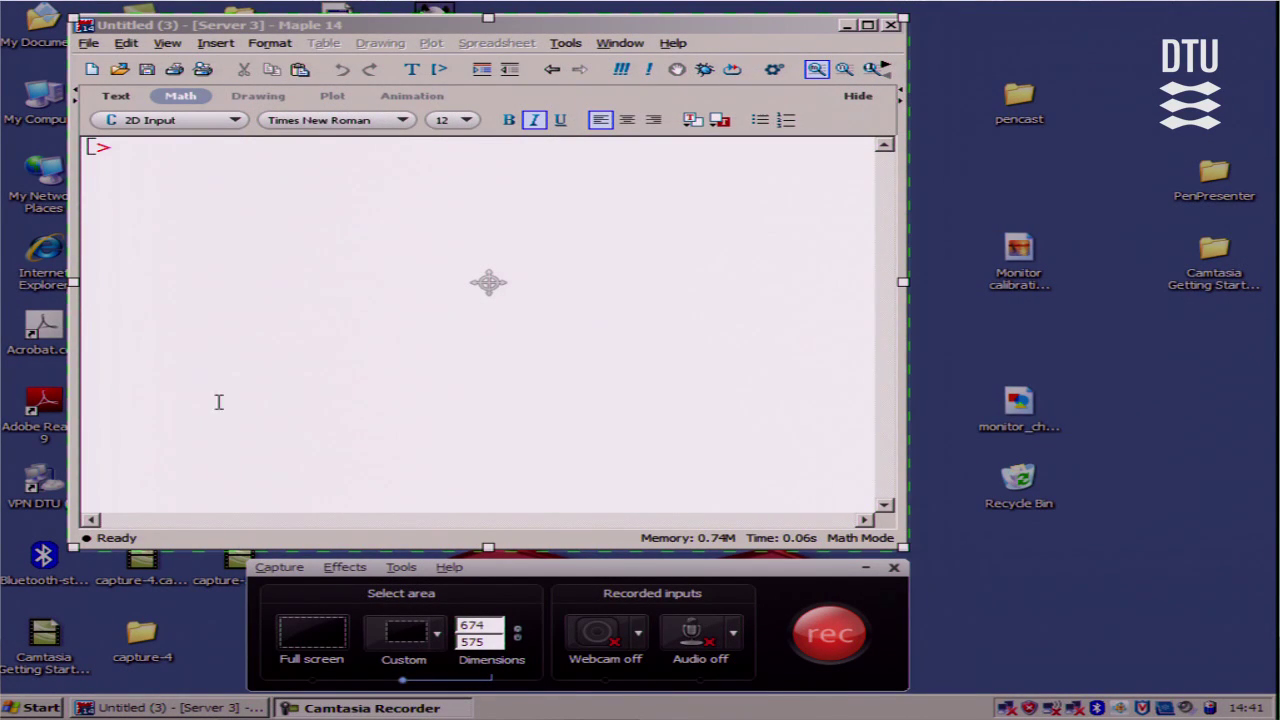
Step: Preview the webcam picture by enabling webcam recording, and turn the webcam off again
{"action": "left_click", "coordinate": [607, 632]}
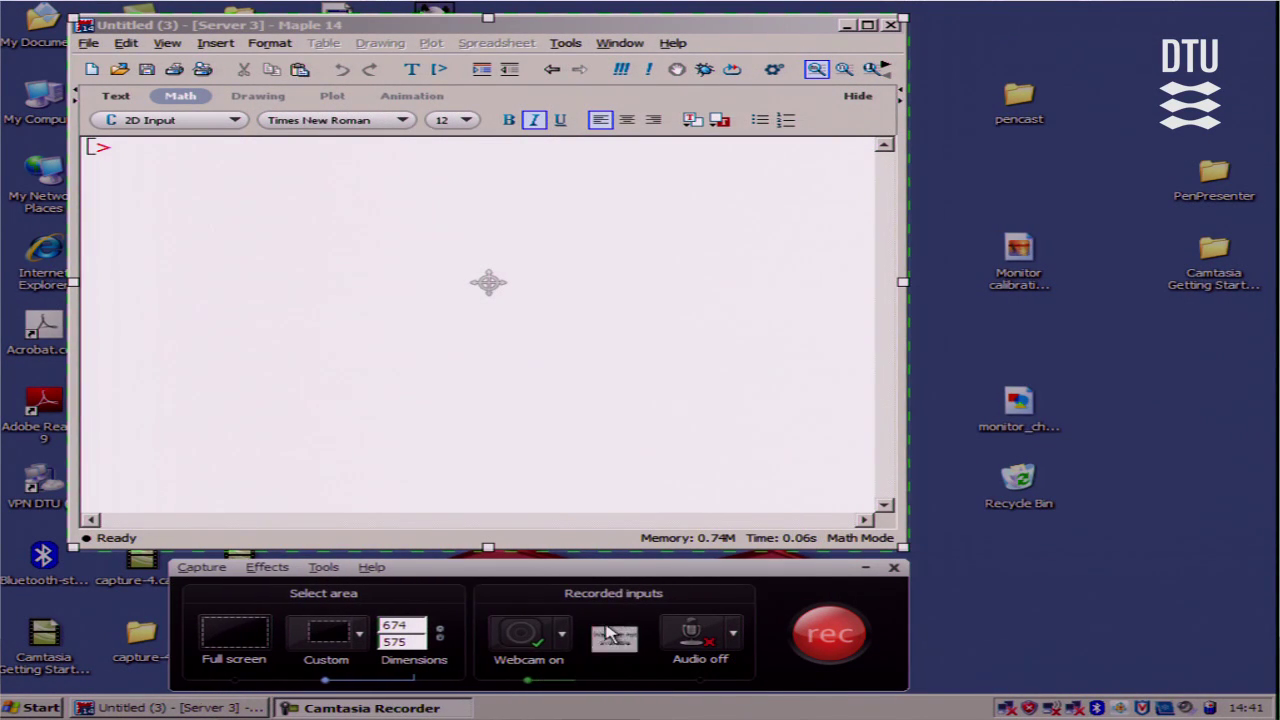
{"action": "mouse_move", "coordinate": [618, 652]}
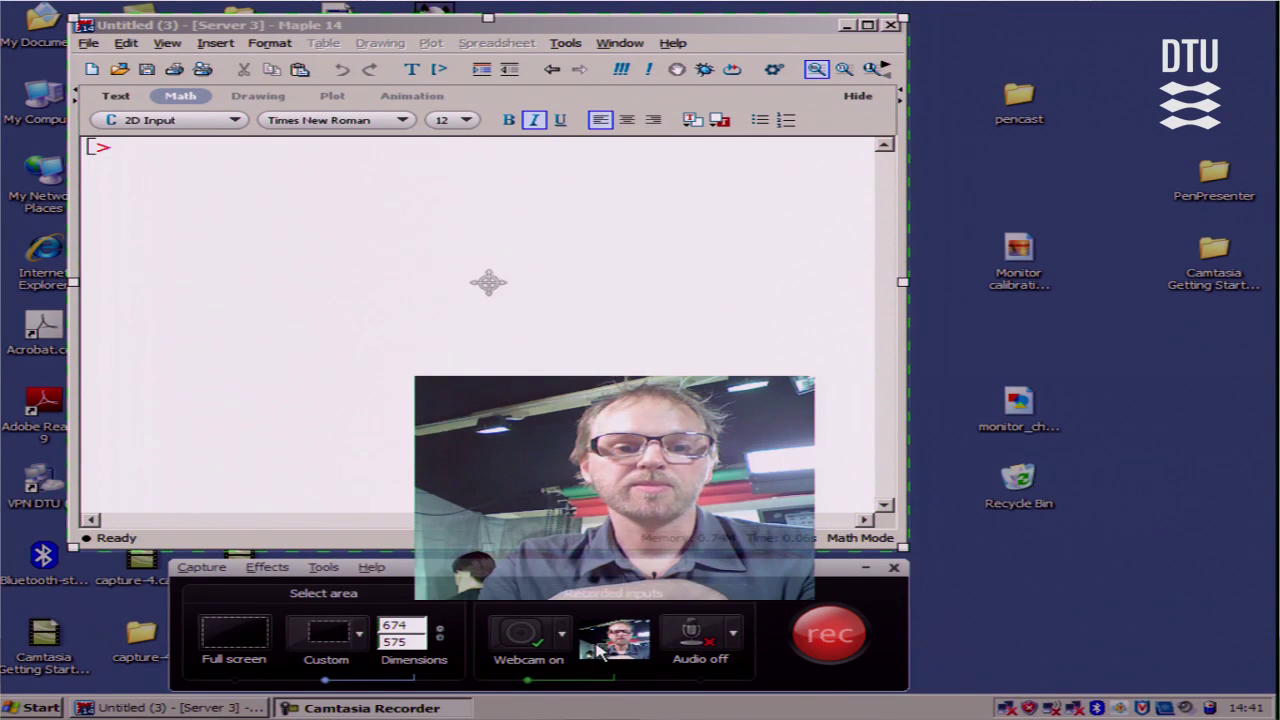
{"action": "left_click", "coordinate": [549, 636]}
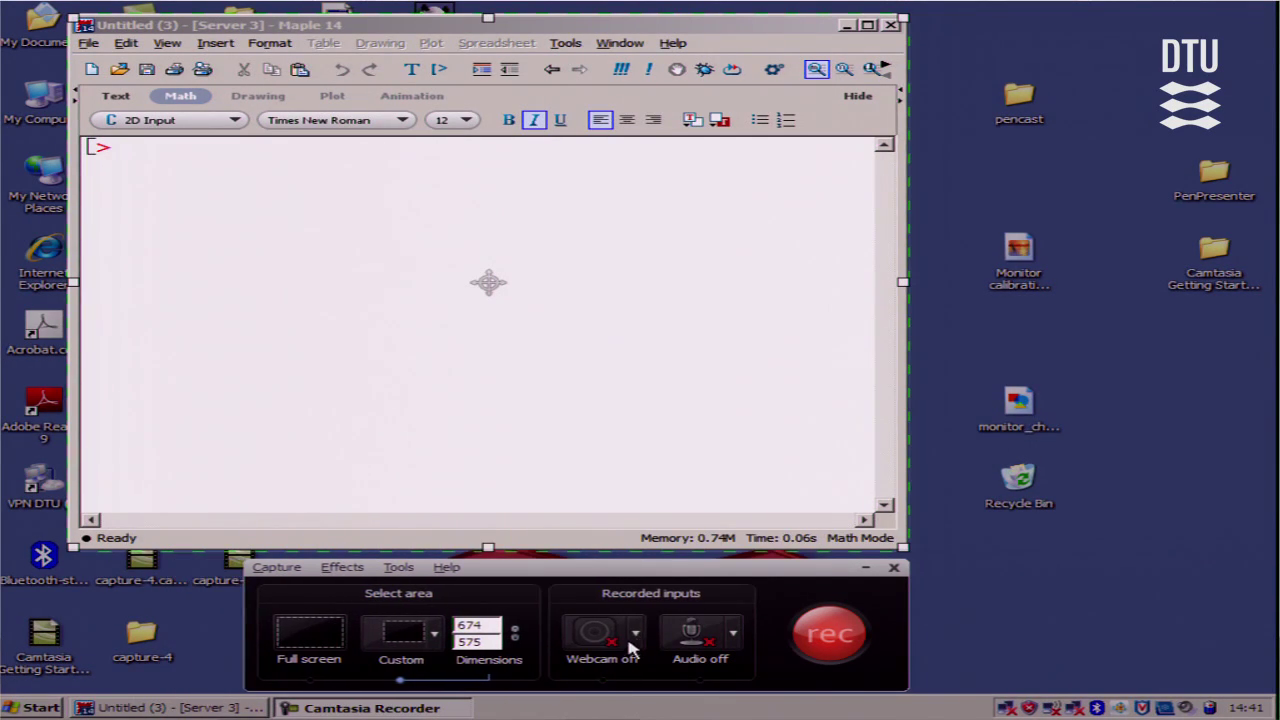
Step: Enable audio recording, review the available microphone sources and start recording the selected area
{"action": "left_click", "coordinate": [697, 636]}
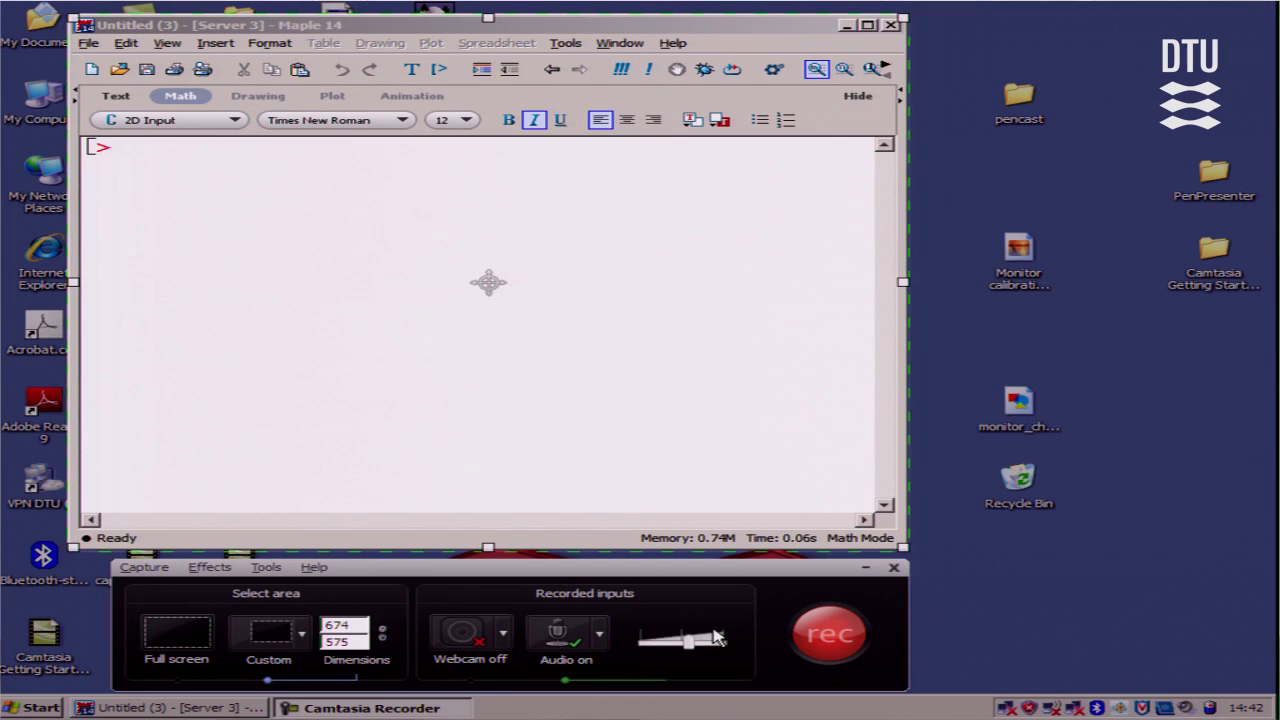
{"action": "left_click", "coordinate": [601, 636]}
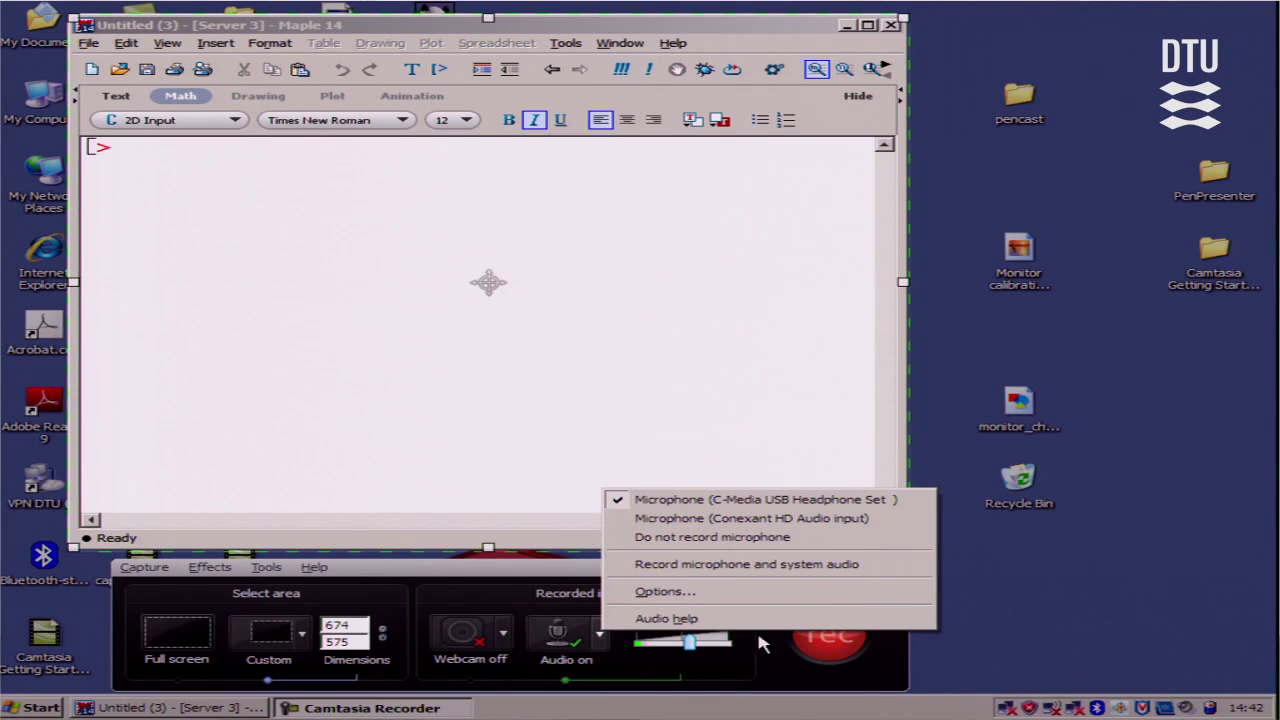
{"action": "left_click", "coordinate": [836, 646]}
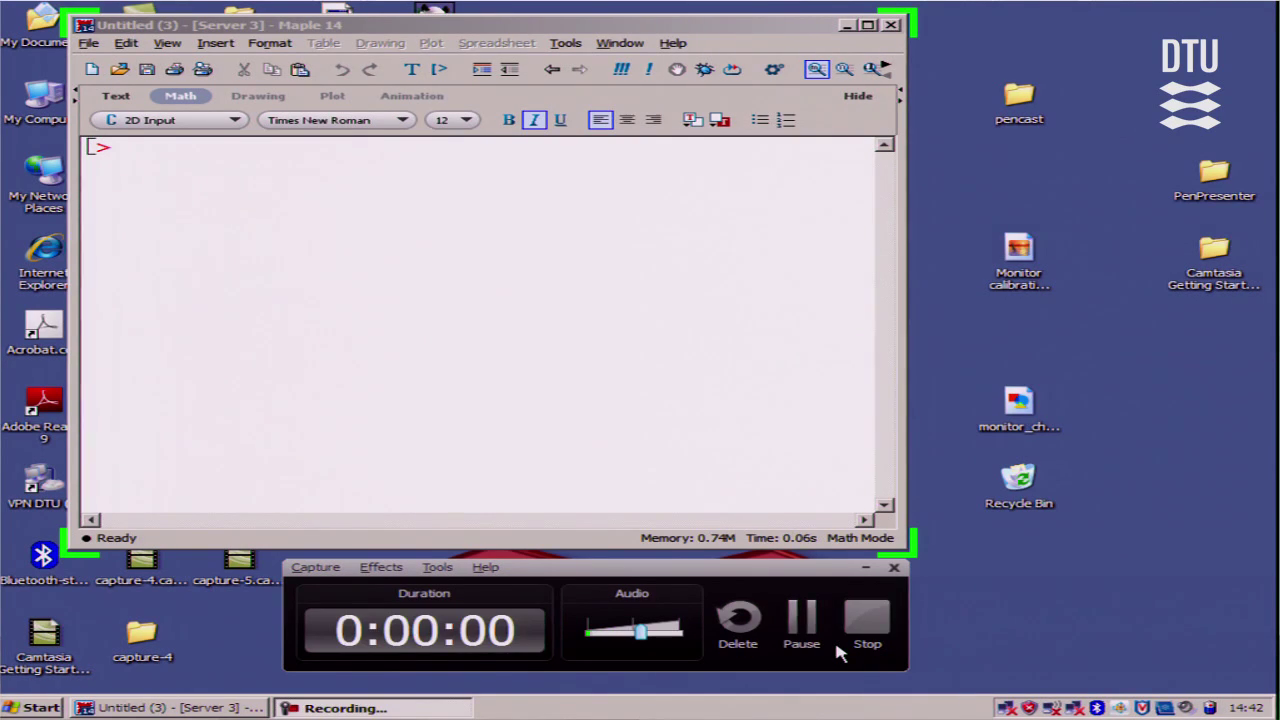
Step: Switch to the Maple worksheet, then enter and evaluate the equation 3*a=5;
{"action": "left_click", "coordinate": [165, 168]}
{"action": "type", "text": "3"}
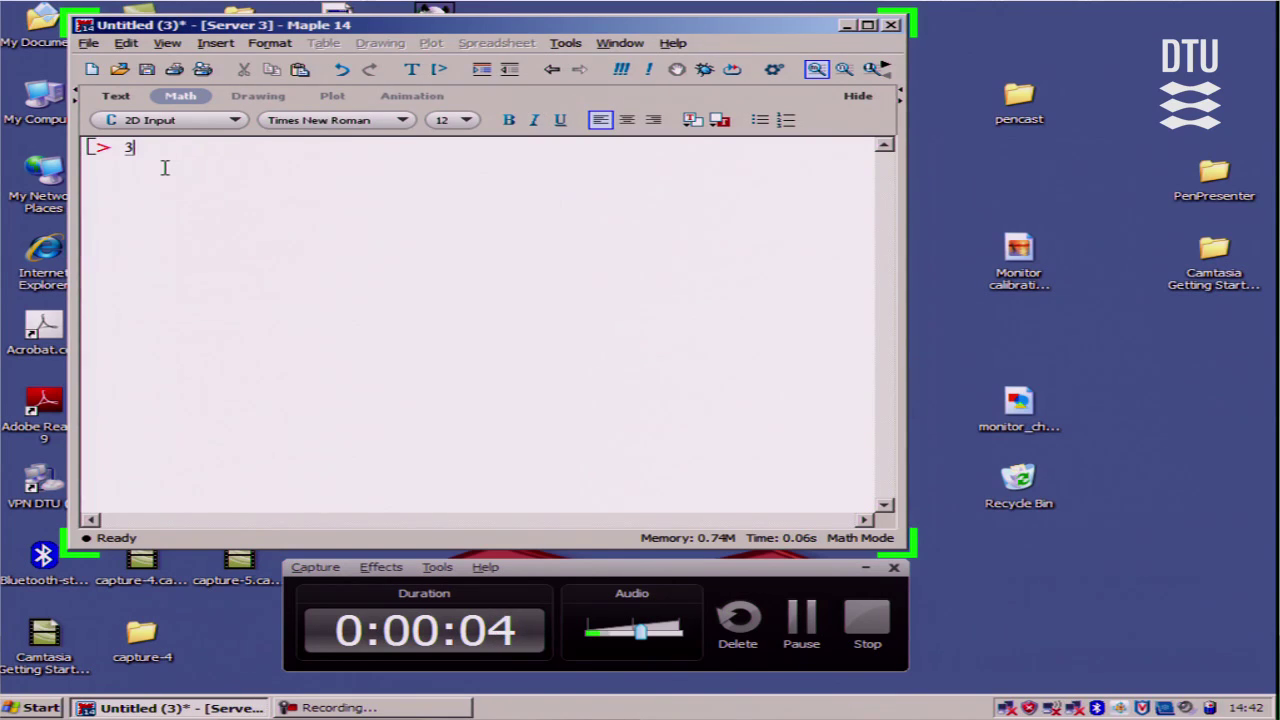
{"action": "type", "text": "*a"}
{"action": "type", "text": "="}
{"action": "type", "text": "5"}
{"action": "type", "text": ";"}
{"action": "key", "text": "Return"}
Step: Solve the previous equation in the Maple worksheet by evaluating solve(%);
{"action": "type", "text": "s"}
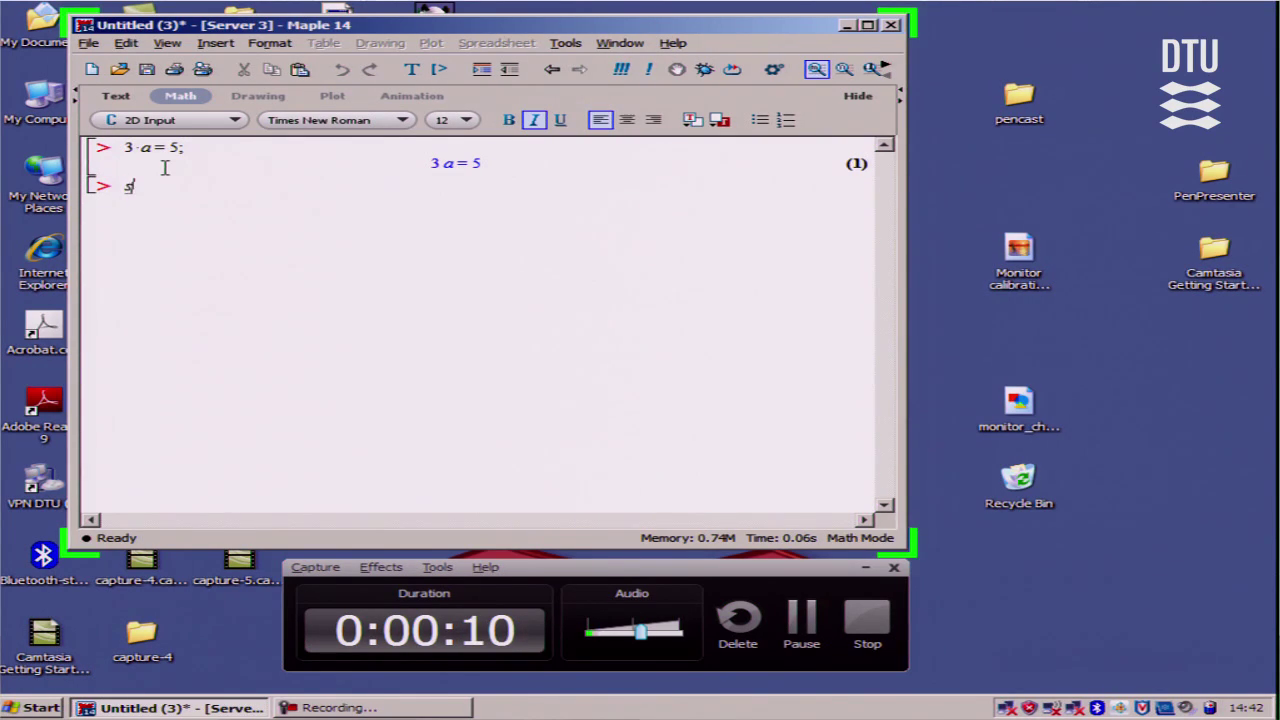
{"action": "type", "text": "olve(%"}
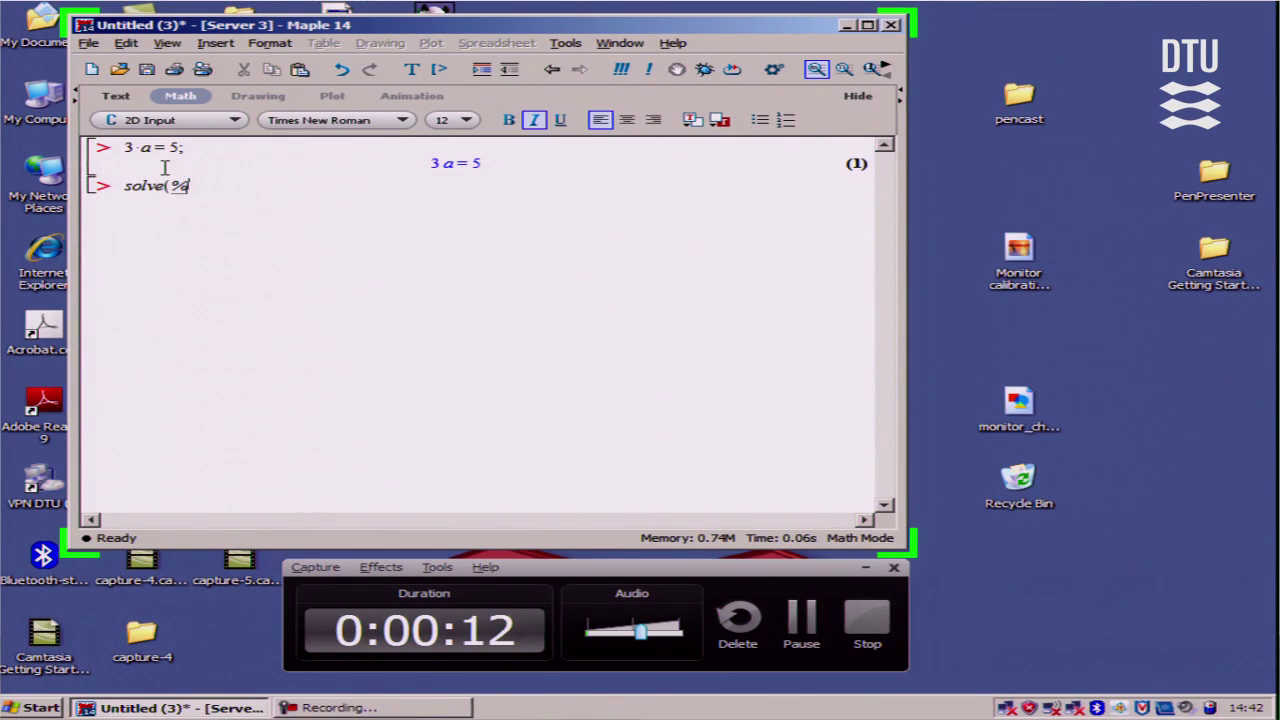
{"action": "type", "text": ");"}
{"action": "key", "text": "Return"}
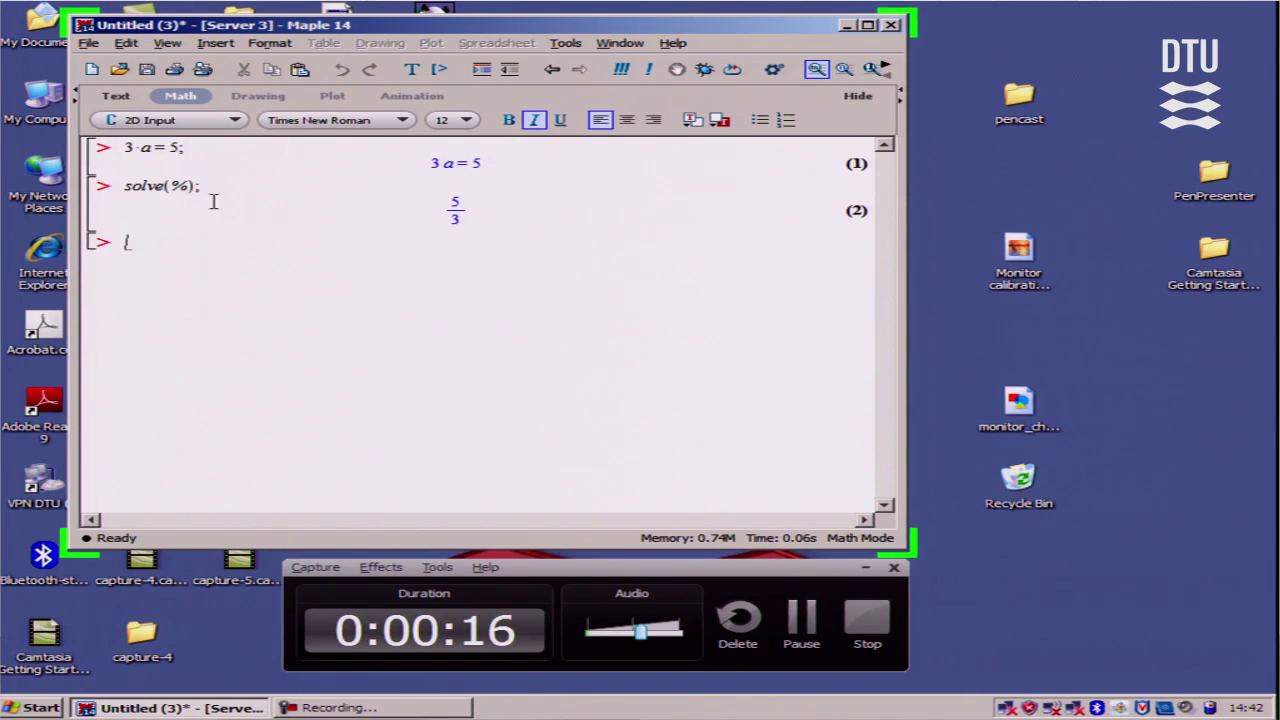
Step: Stop the recording and save it to the Desktop as capture-6 in Camtasia recording format for editing
{"action": "left_click", "coordinate": [868, 632]}
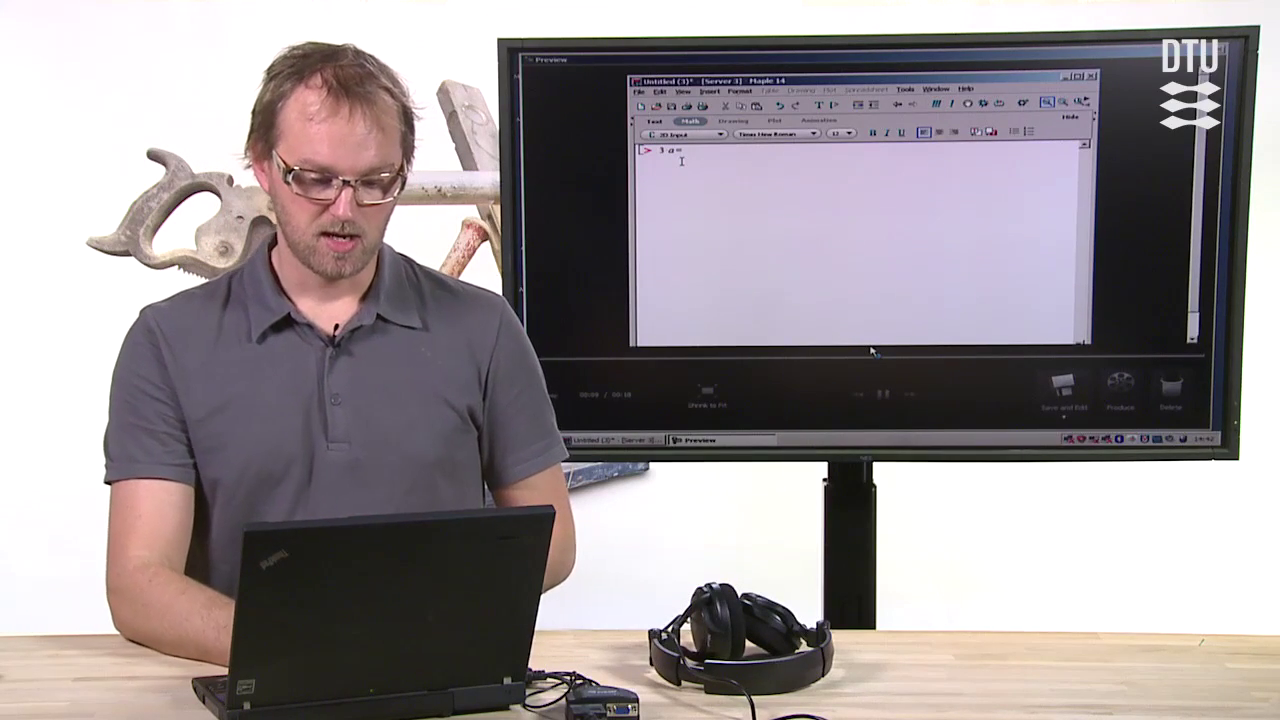
{"action": "left_click", "coordinate": [1066, 398]}
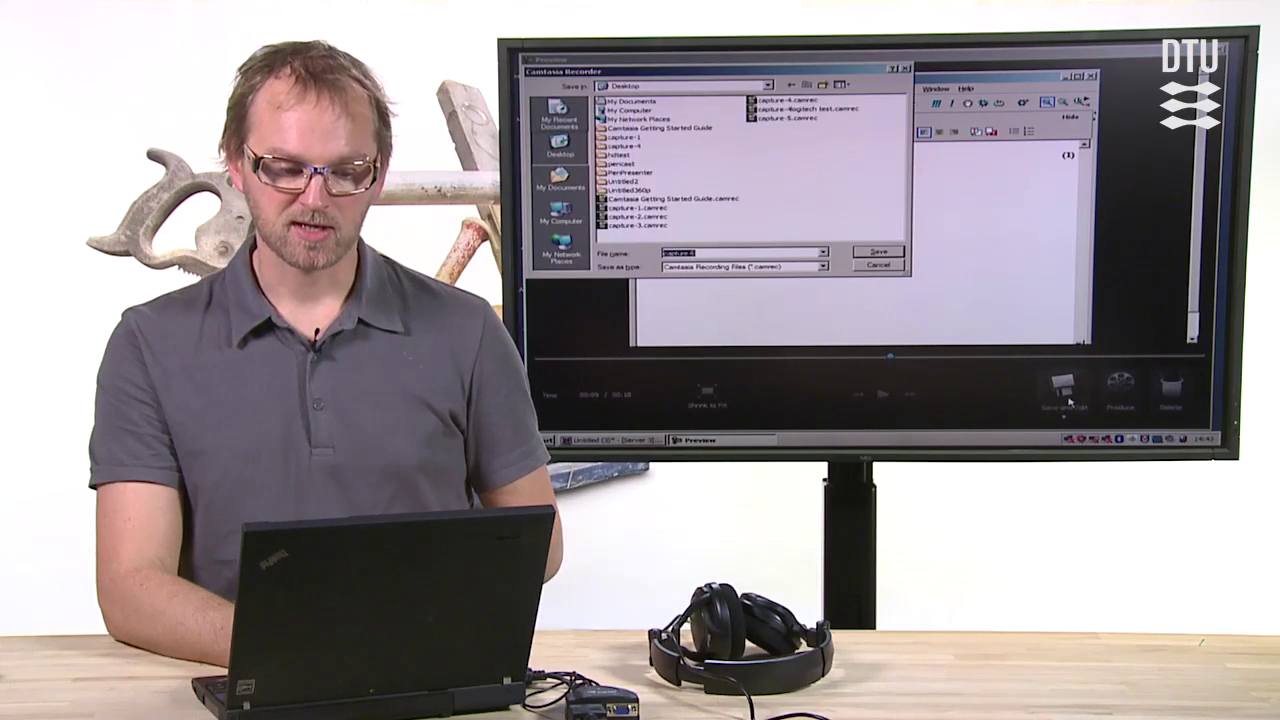
{"action": "left_click", "coordinate": [874, 252]}
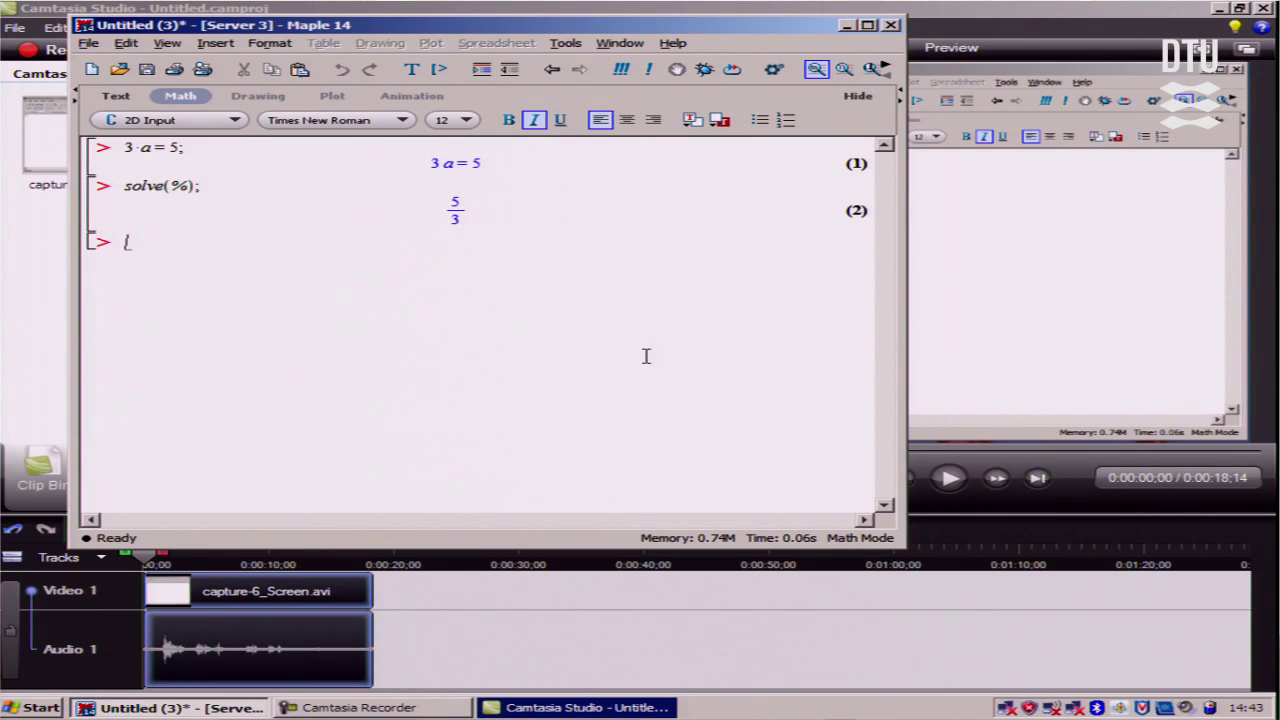
Step: Switch to Camtasia Studio and accept 562 x 480 as the editing dimensions
{"action": "left_click", "coordinate": [952, 42]}
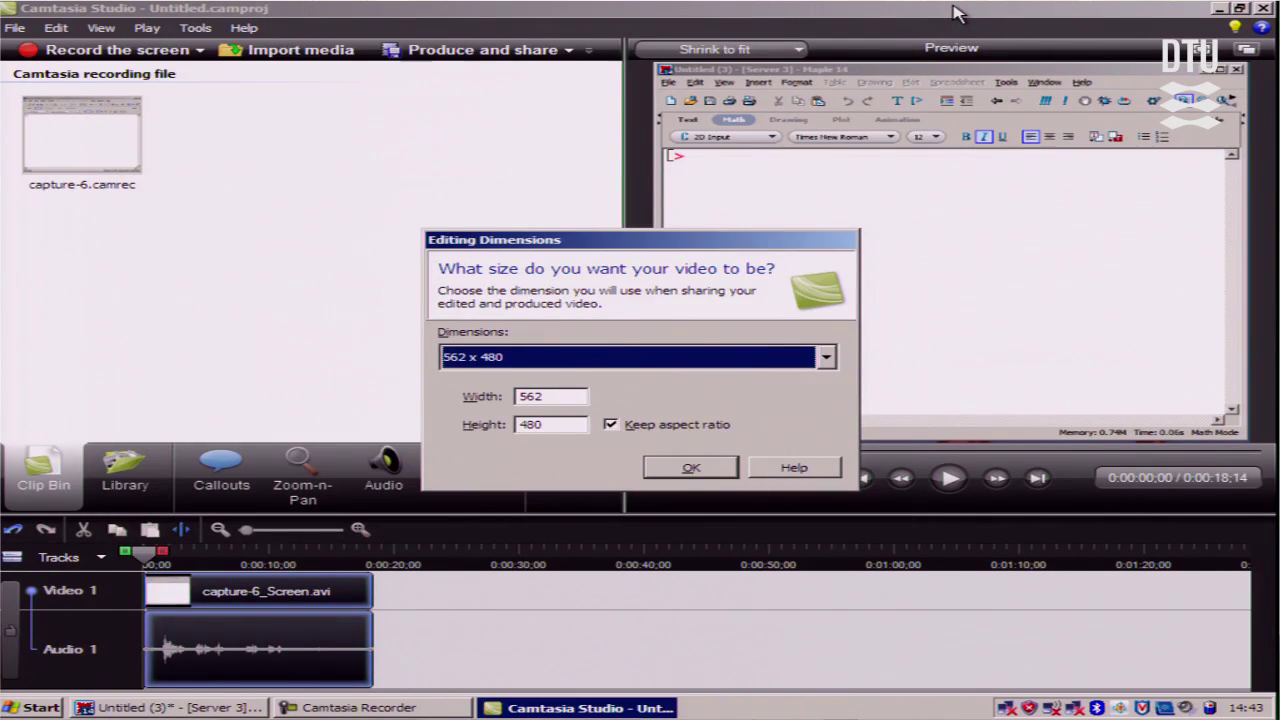
{"action": "left_click", "coordinate": [693, 468]}
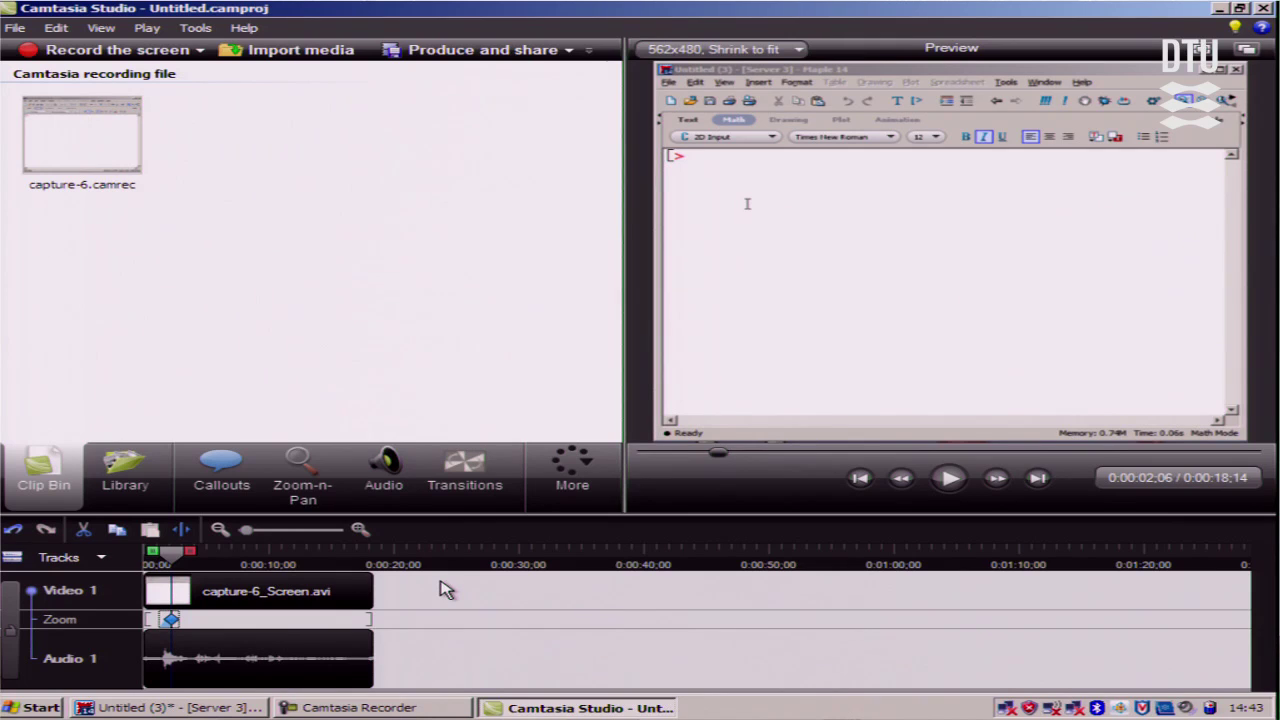
Step: Add a zoom keyframe at 0:00:04;02 with a 190% scale, framing the Maple input prompt in the recording's upper-left area
{"action": "left_click", "coordinate": [360, 530]}
{"action": "left_click", "coordinate": [360, 530]}
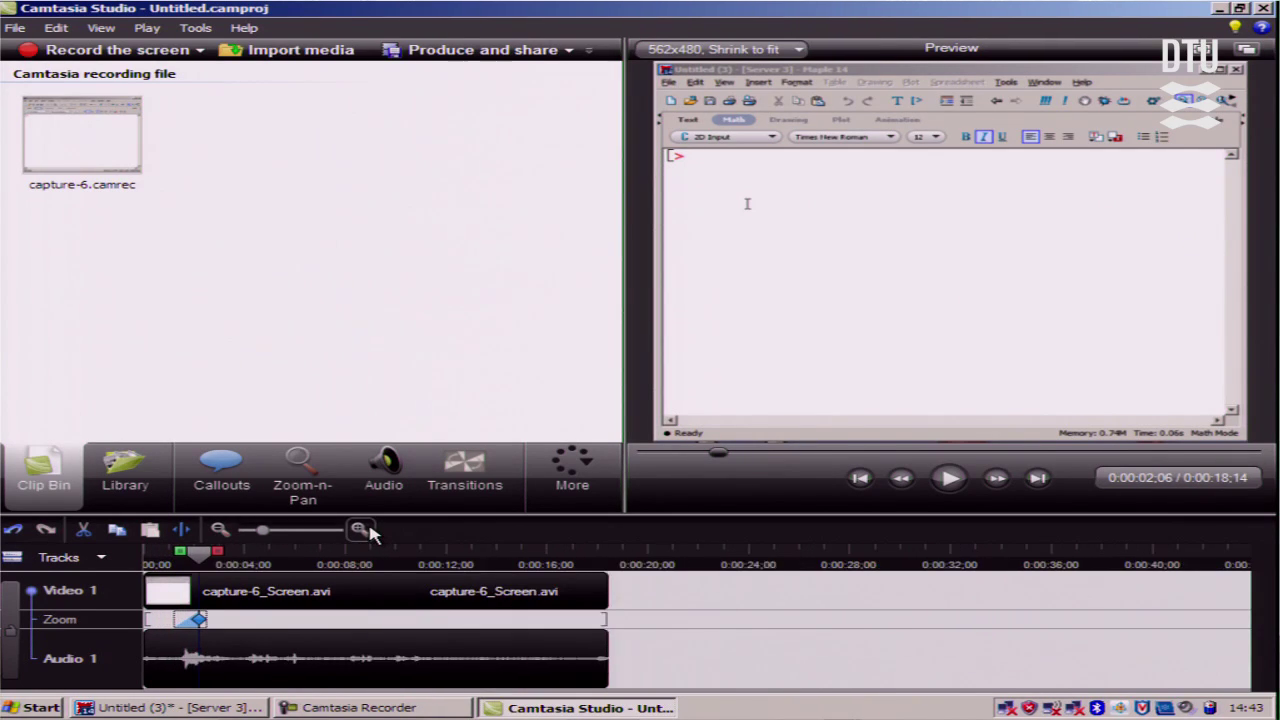
{"action": "left_click", "coordinate": [360, 530]}
{"action": "left_click", "coordinate": [360, 530]}
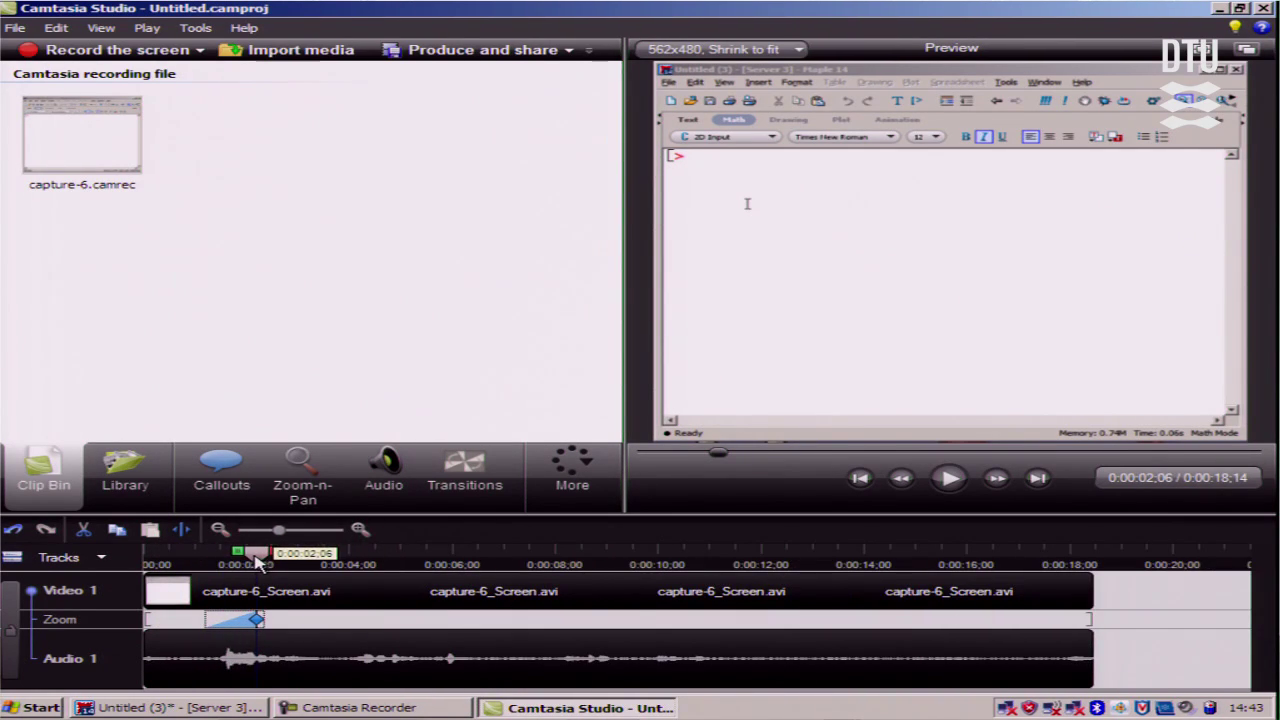
{"action": "left_click_drag", "start_coordinate": [258, 563], "coordinate": [358, 610]}
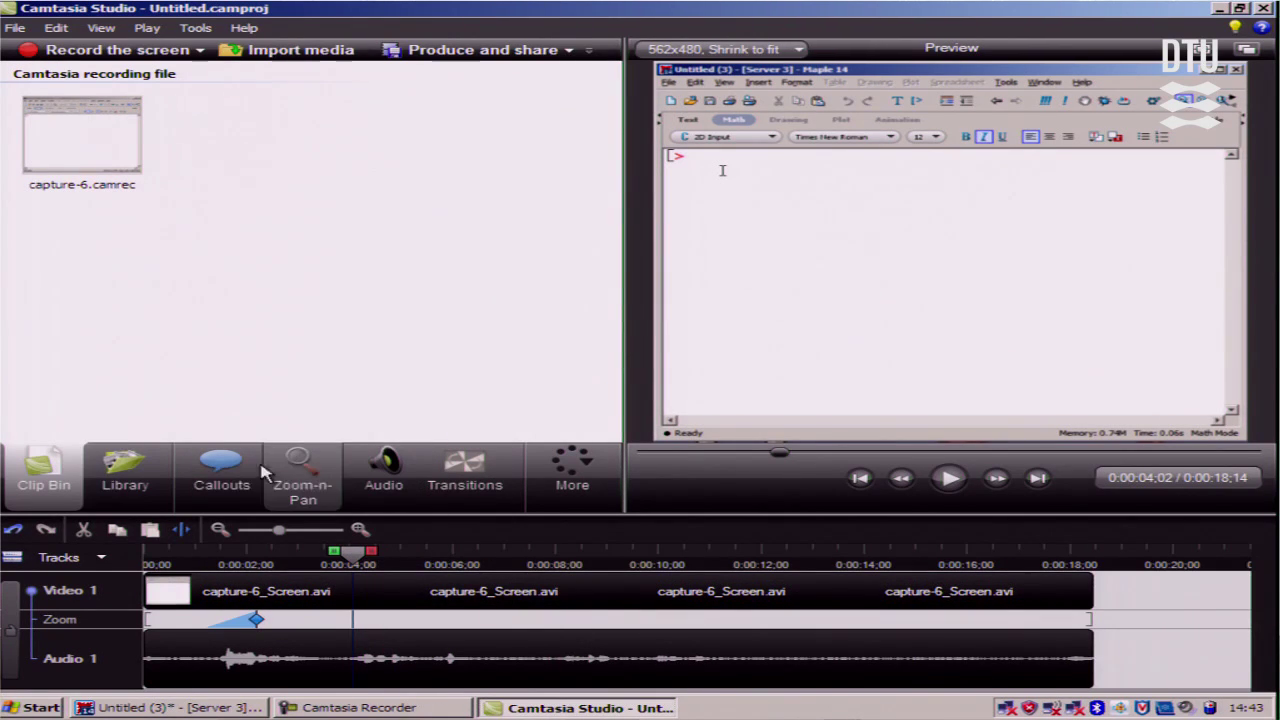
{"action": "left_click", "coordinate": [302, 463]}
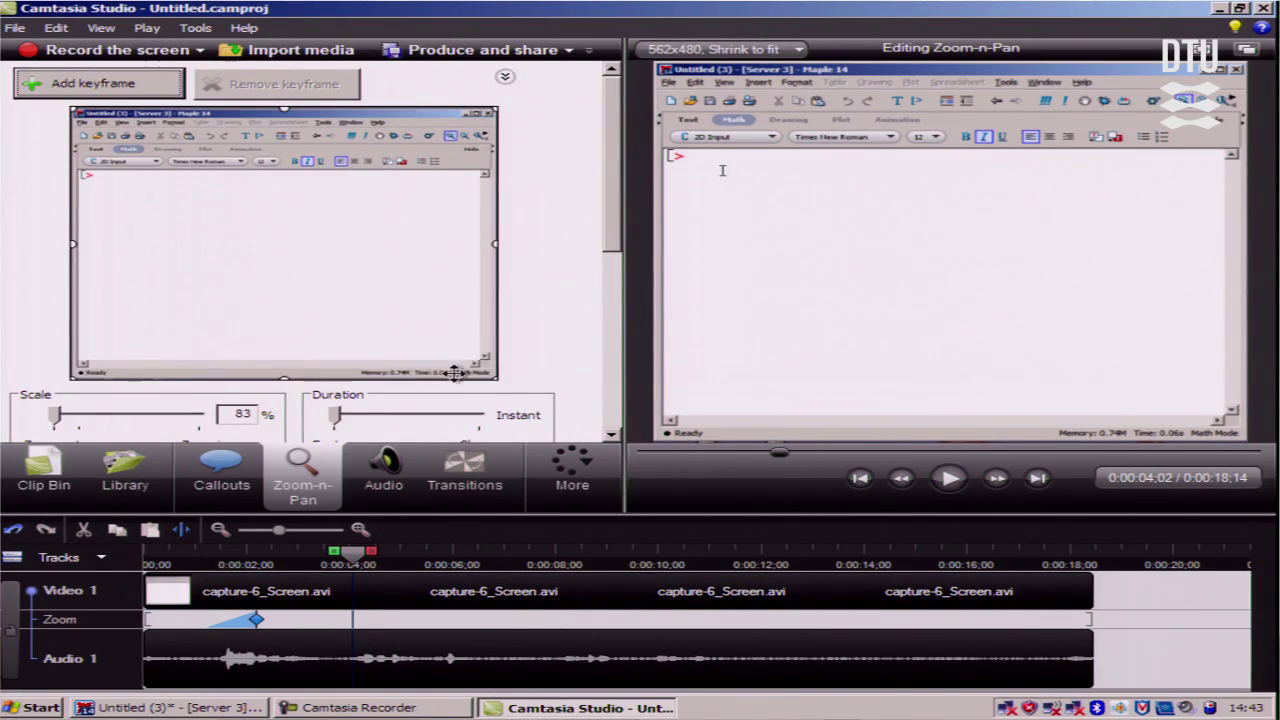
{"action": "left_click_drag", "start_coordinate": [498, 380], "coordinate": [258, 227]}
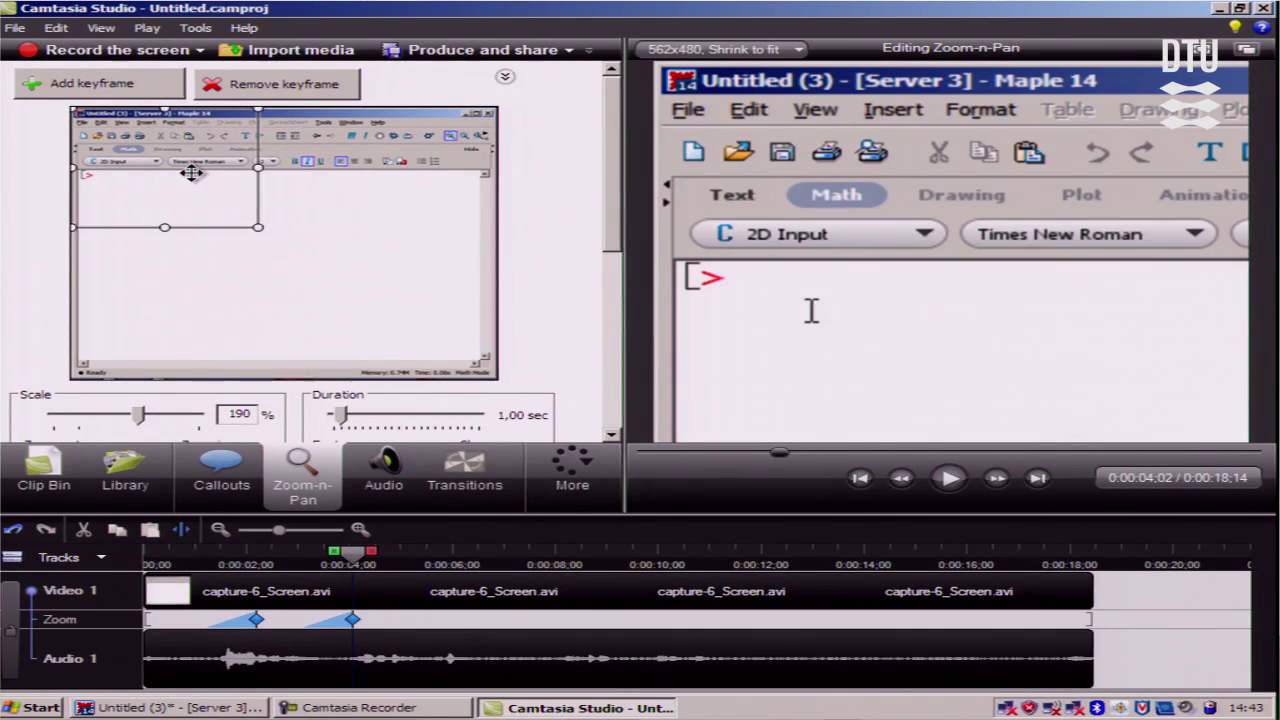
{"action": "left_click_drag", "start_coordinate": [191, 173], "coordinate": [191, 203]}
Step: Play the clip up to 0:00:12;22 and add a 165% zoom keyframe framing both the typed commands and the 3a = 5 output
{"action": "left_click", "coordinate": [278, 588]}
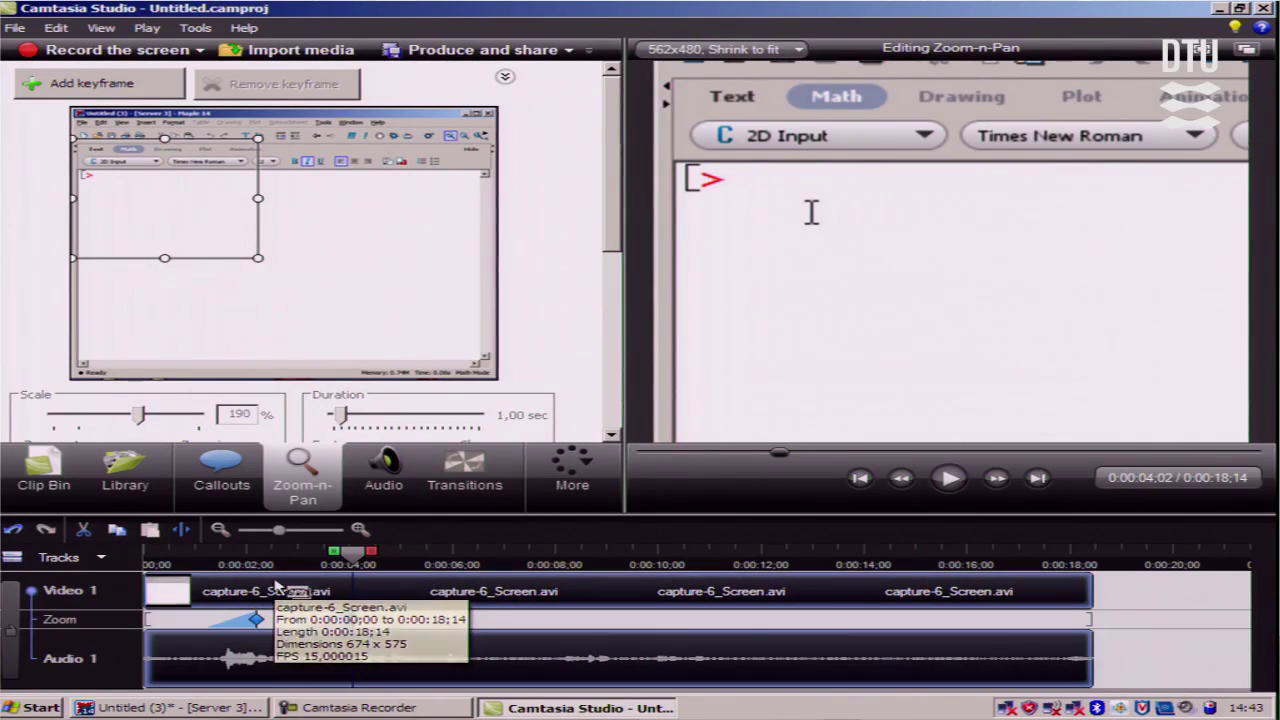
{"action": "left_click", "coordinate": [200, 558]}
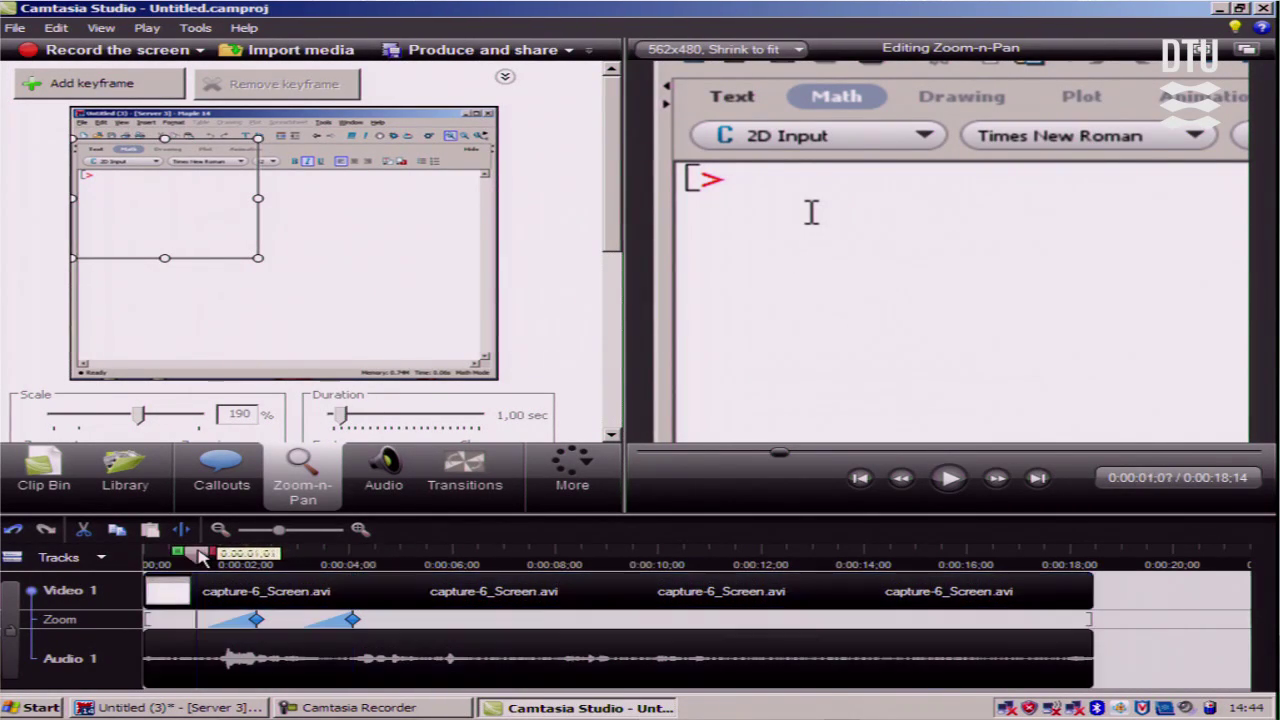
{"action": "key", "text": "space"}
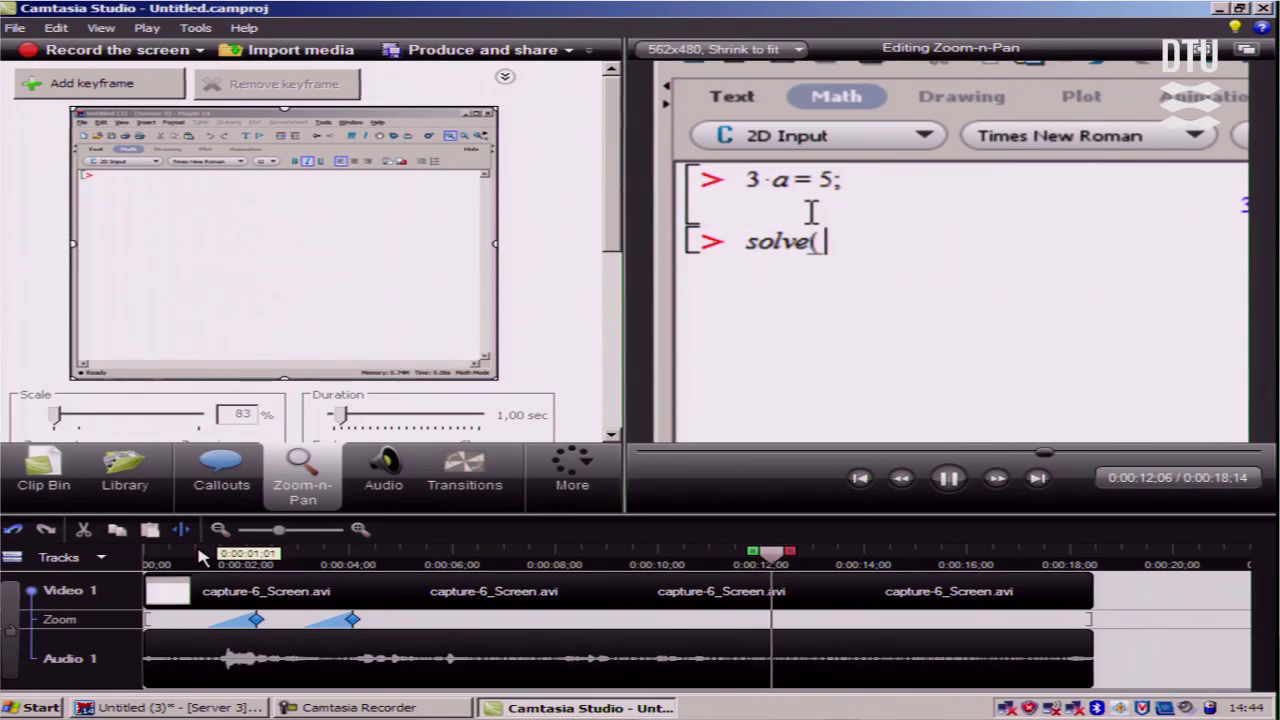
{"action": "key", "text": "space"}
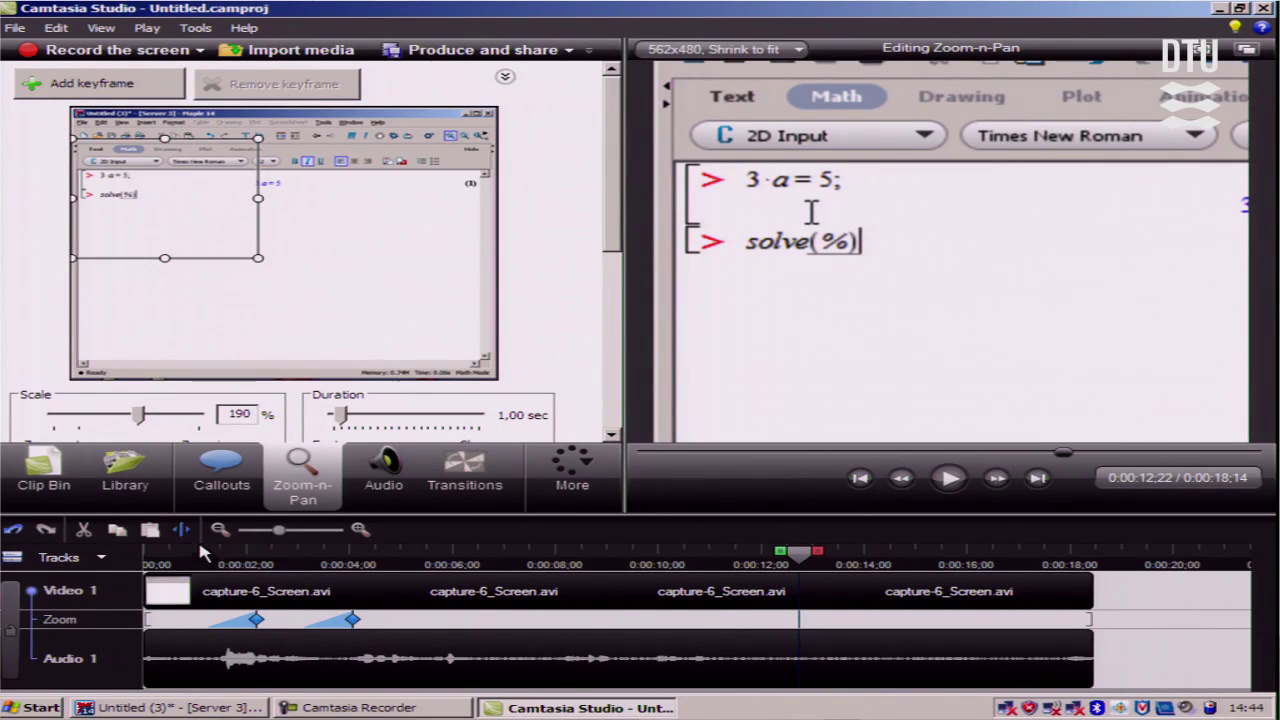
{"action": "left_click_drag", "start_coordinate": [225, 218], "coordinate": [249, 214]}
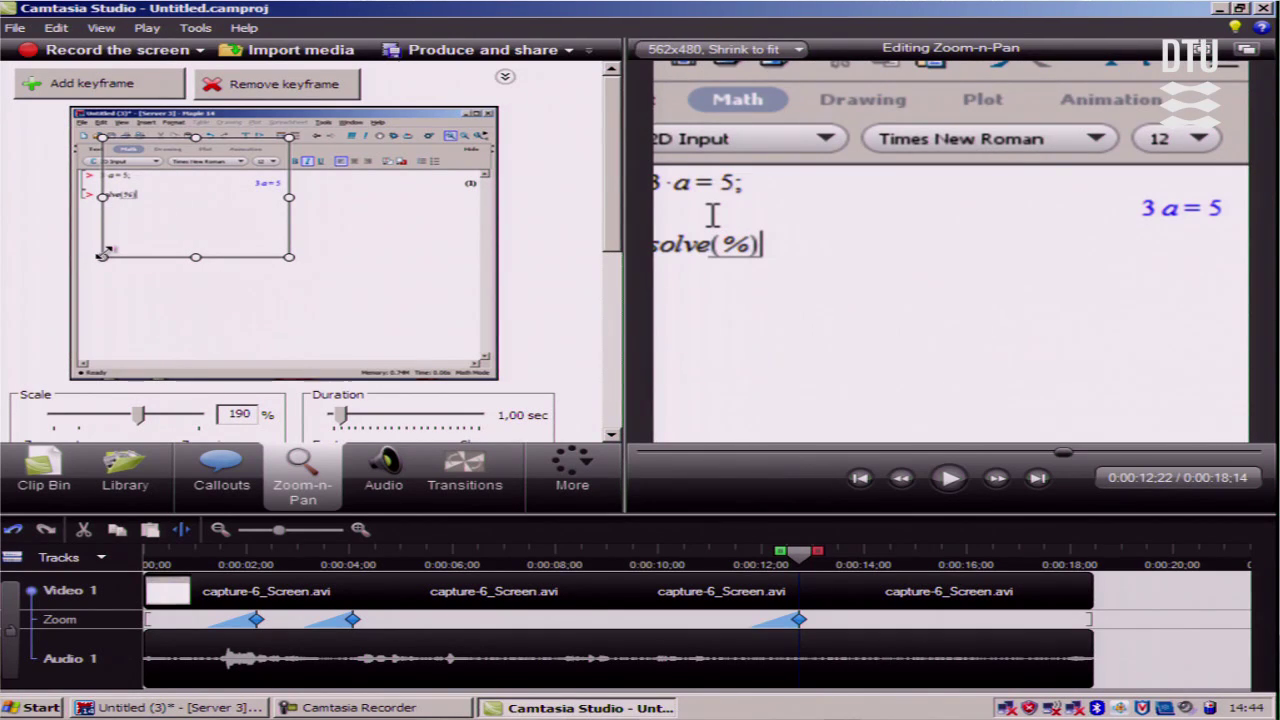
{"action": "left_click_drag", "start_coordinate": [104, 255], "coordinate": [78, 272]}
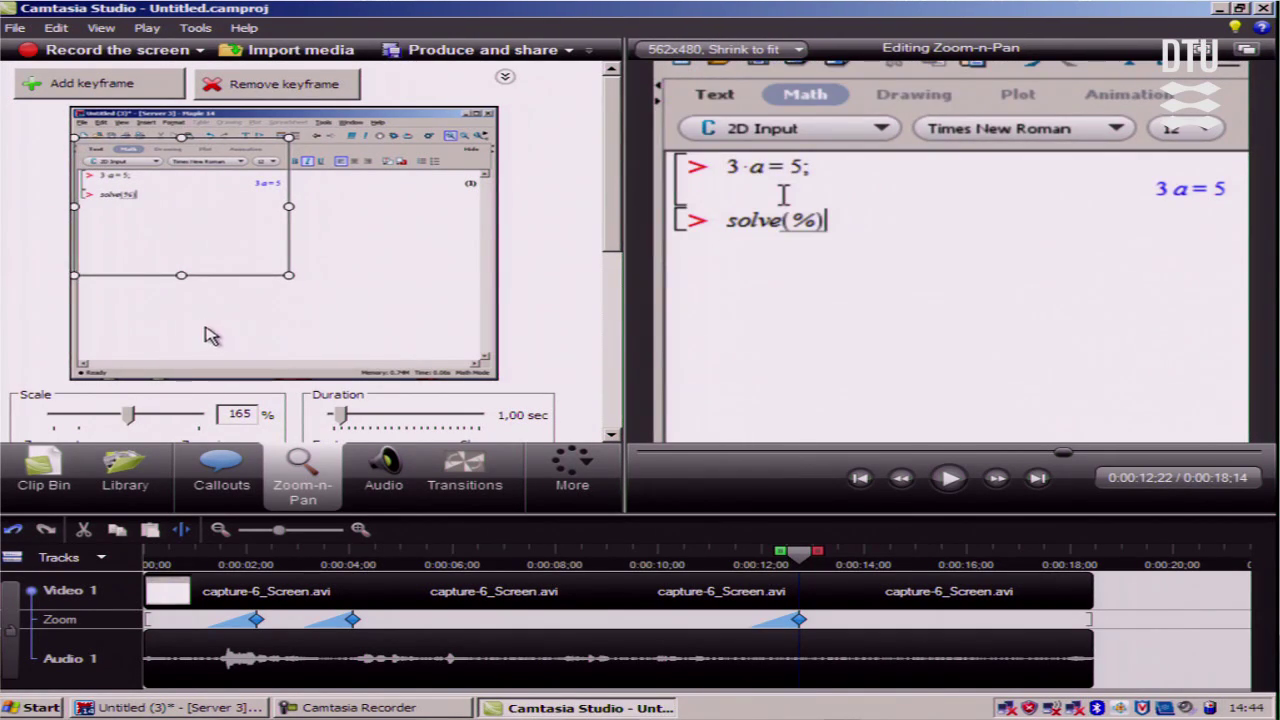
Step: Replay the clip up to 0:00:14;26 and add a solid arrow callout there, rotated 21 degrees to point toward the 5/3 result
{"action": "left_click_drag", "start_coordinate": [798, 552], "coordinate": [697, 556]}
{"action": "key", "text": "space"}
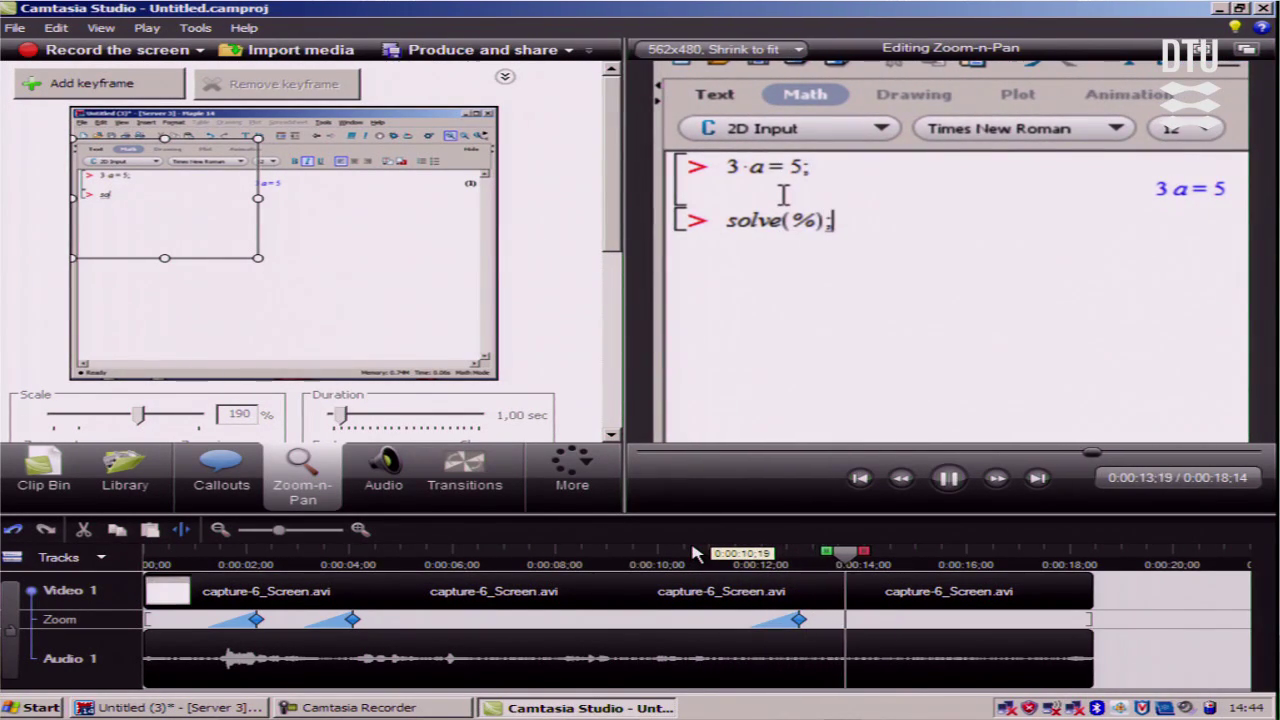
{"action": "key", "text": "space"}
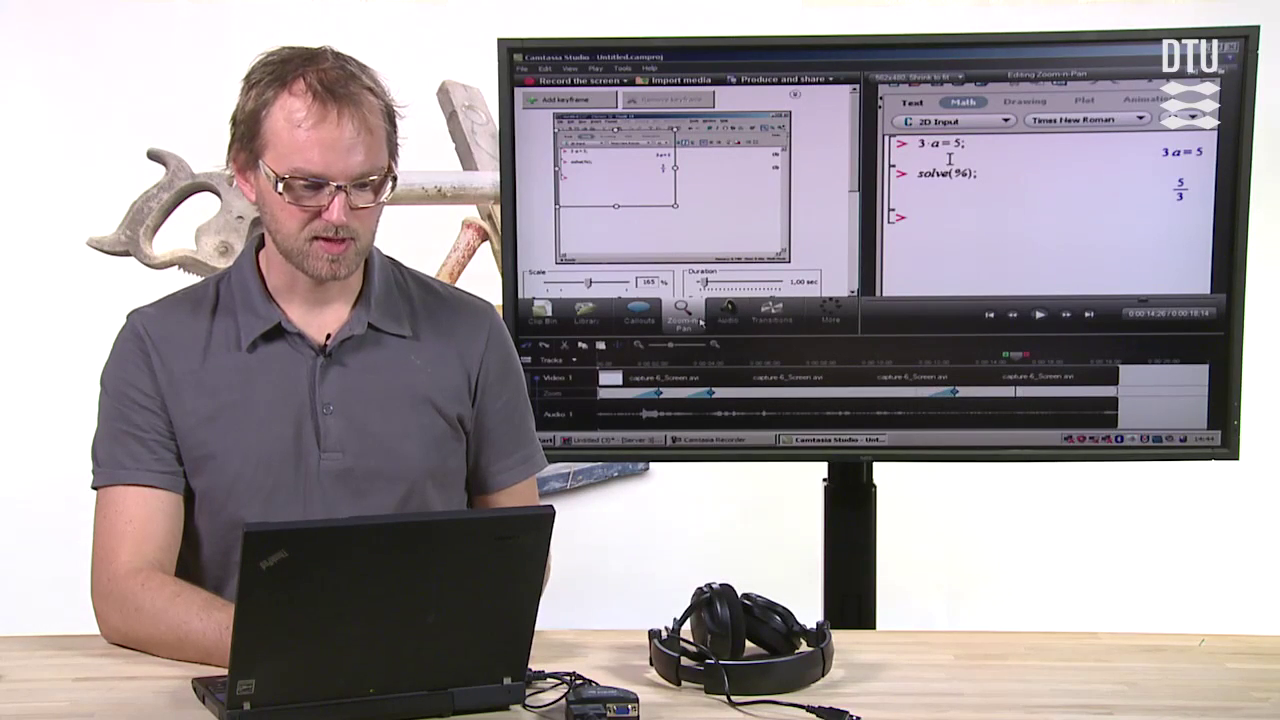
{"action": "left_click", "coordinate": [630, 311]}
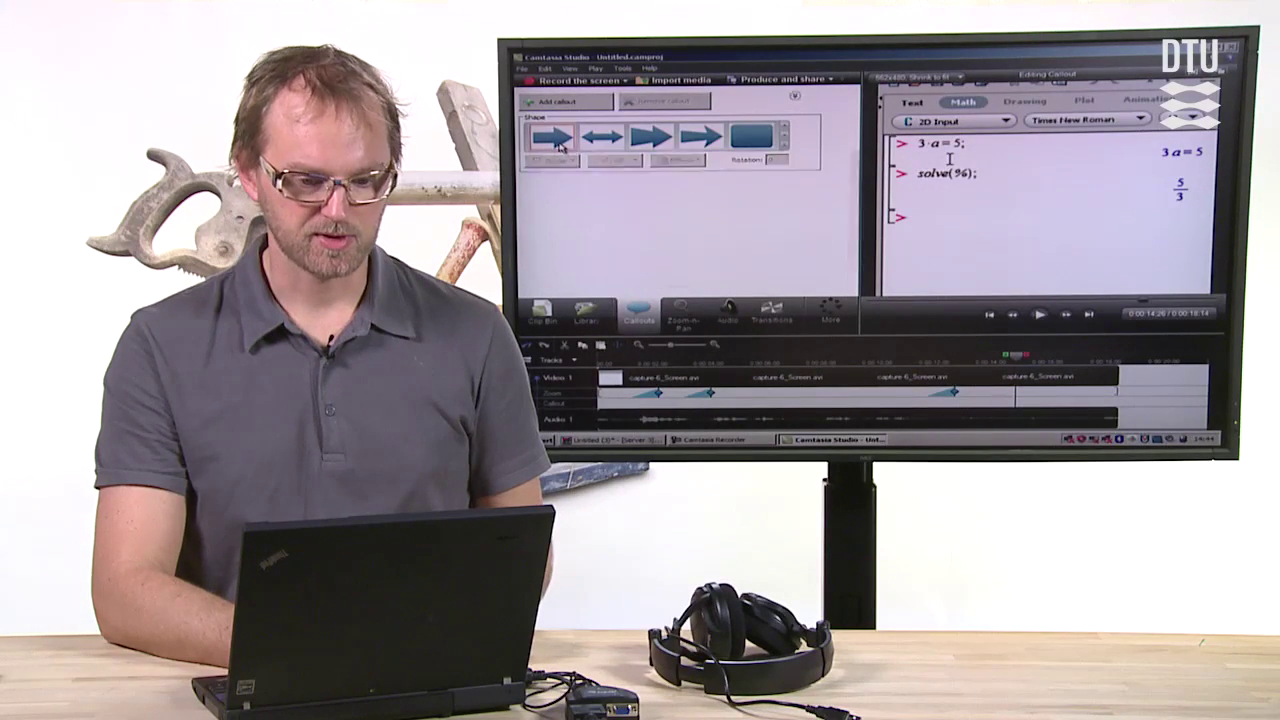
{"action": "left_click", "coordinate": [556, 140]}
{"action": "left_click_drag", "start_coordinate": [933, 115], "coordinate": [1086, 220]}
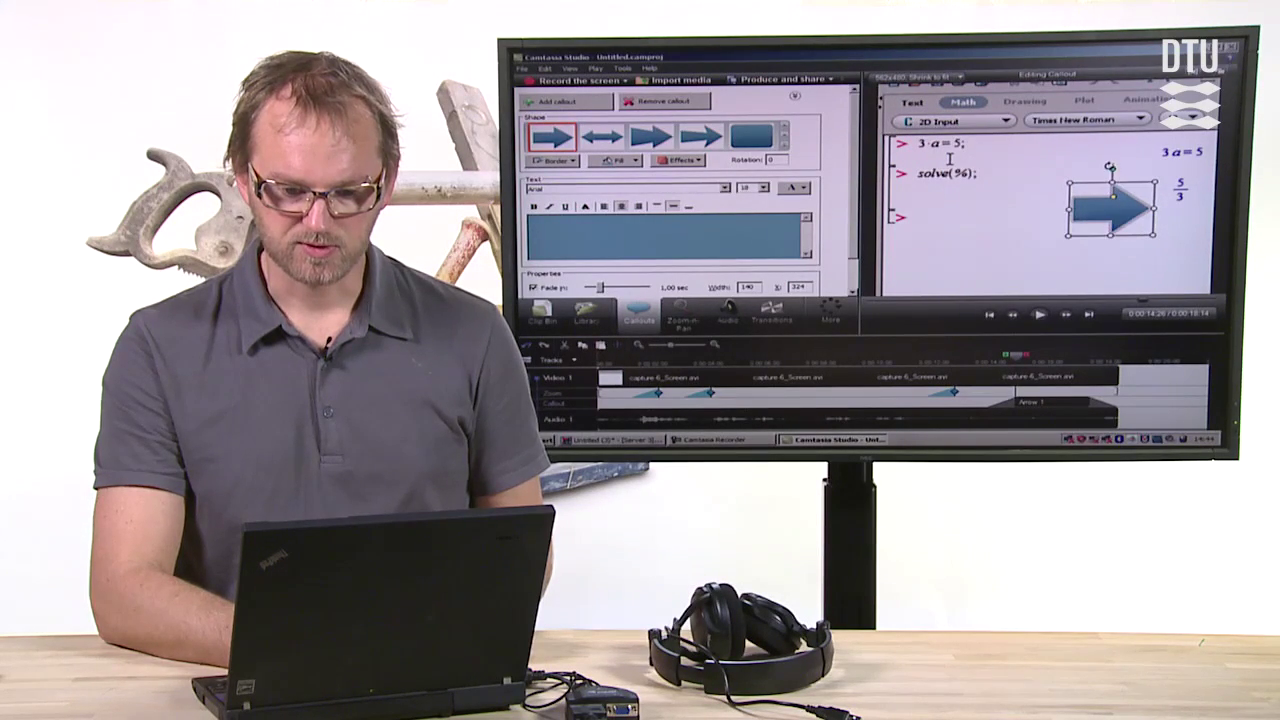
{"action": "left_click_drag", "start_coordinate": [1111, 168], "coordinate": [1128, 215]}
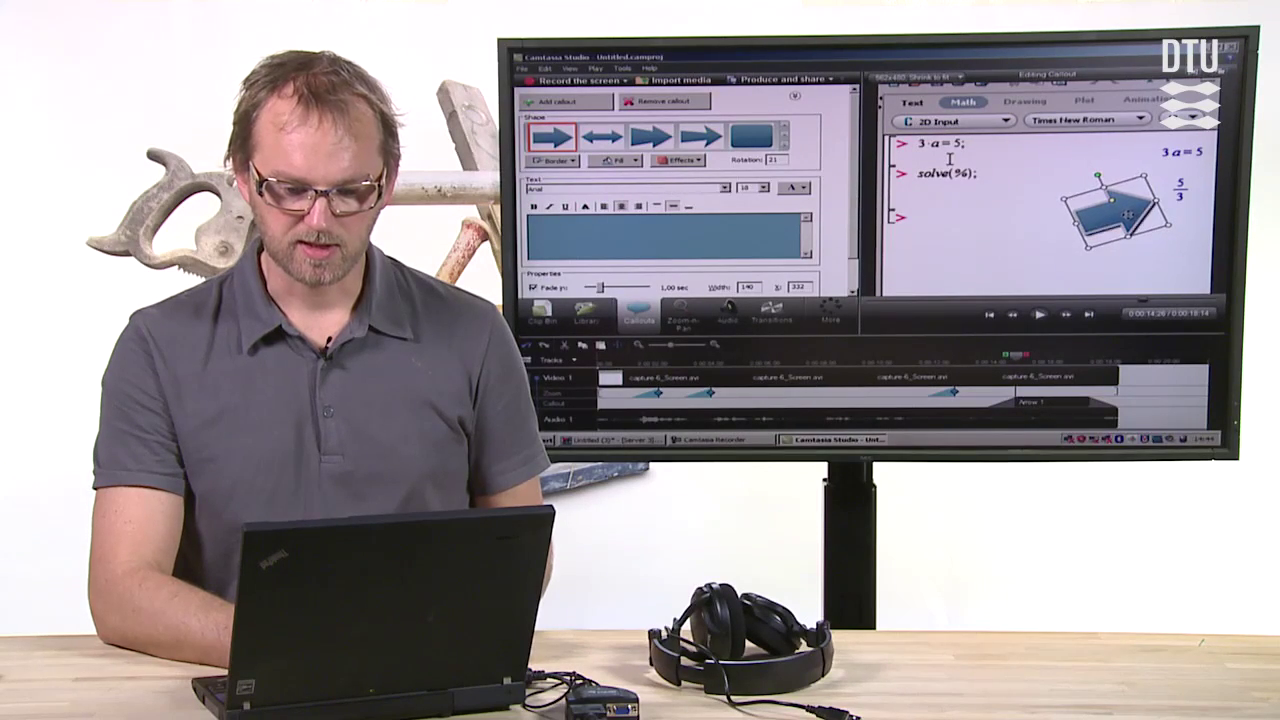
Step: Move the playhead back to 0:00:13;16, just ahead of the arrow callout
{"action": "left_click", "coordinate": [981, 357]}
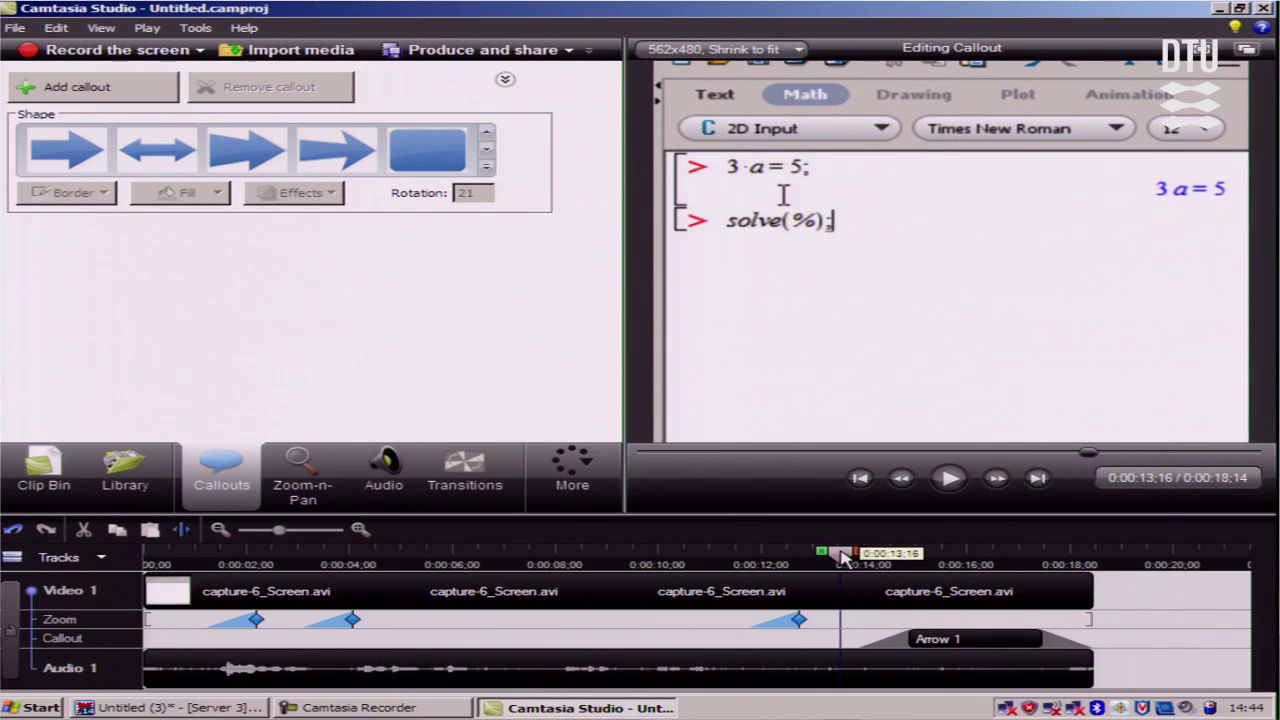